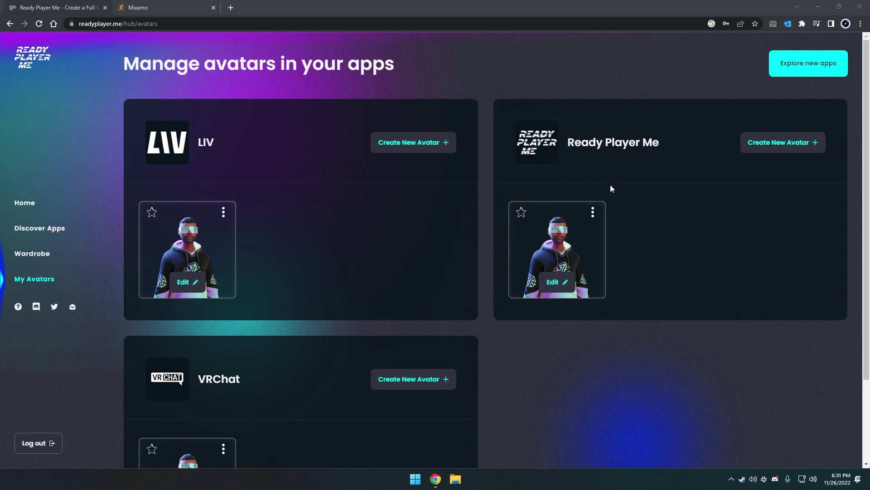
# Download the Ready Player Me avatar as a .glb file and preview start.glb in the soupa folder
pyautogui.click(592, 213)
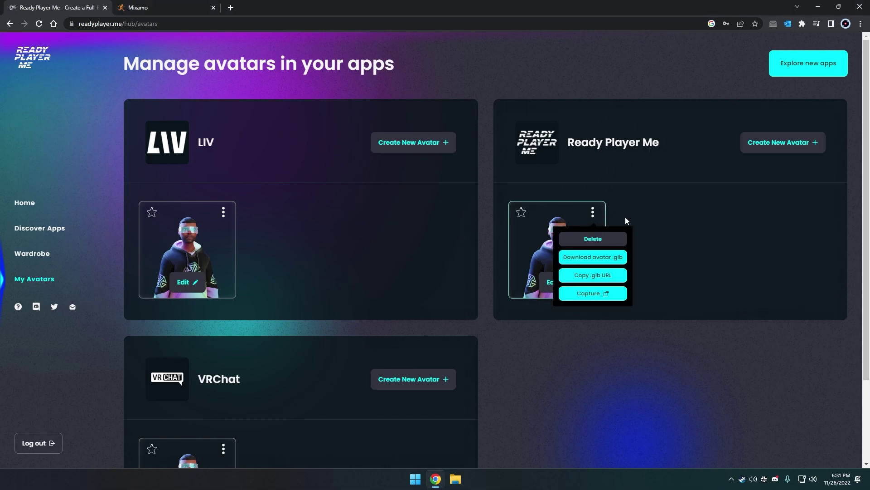
pyautogui.click(602, 259)
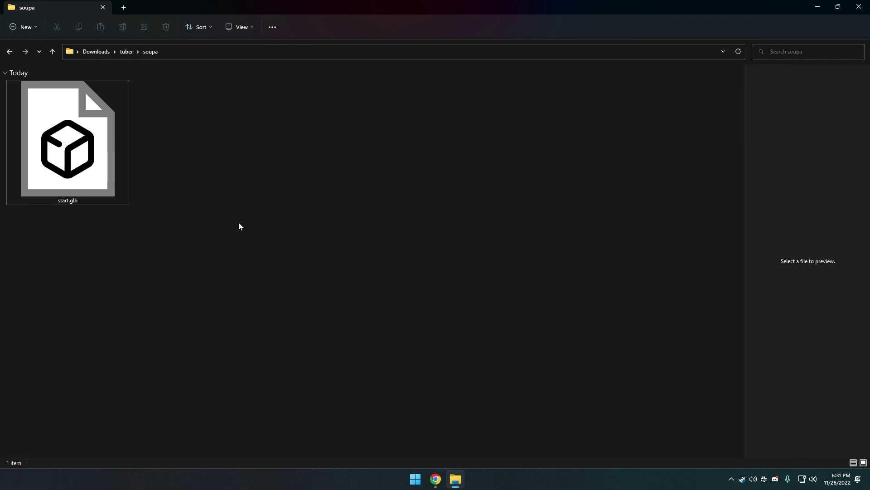
pyautogui.click(68, 145)
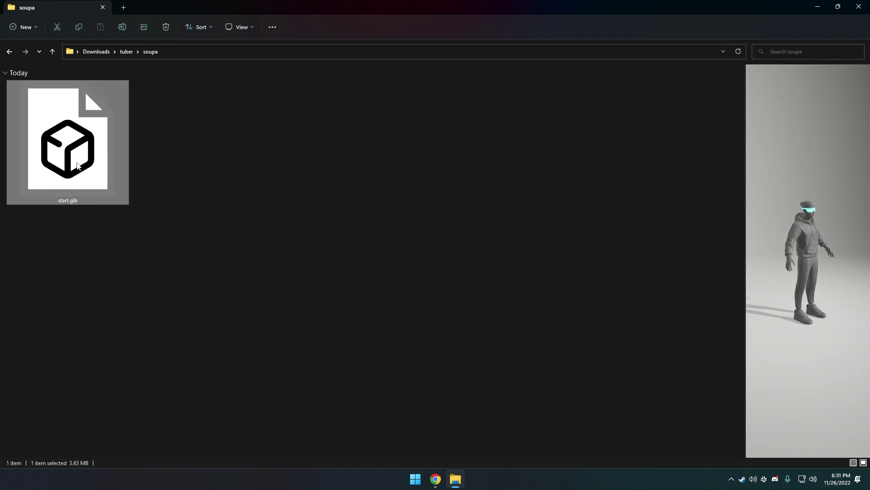
pyautogui.click(238, 222)
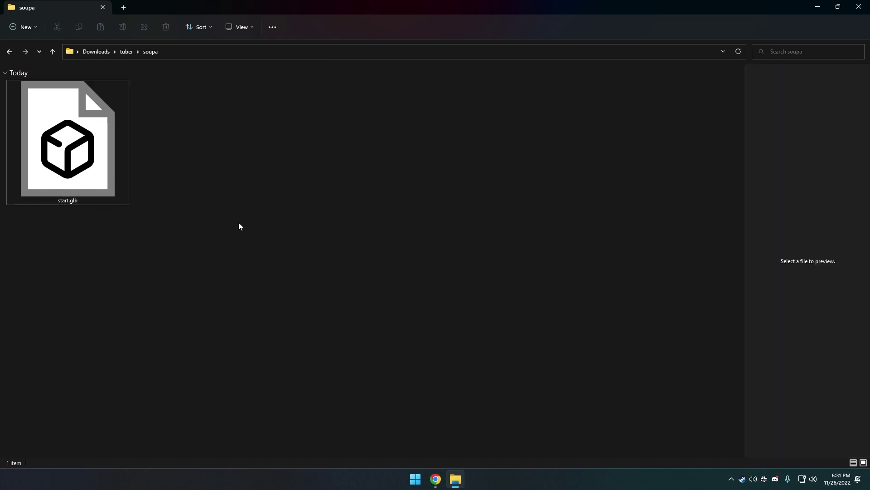
# Switch to Blender, dismiss the splash screen and delete the default collection with its camera, cube and light
pyautogui.click(819, 8)
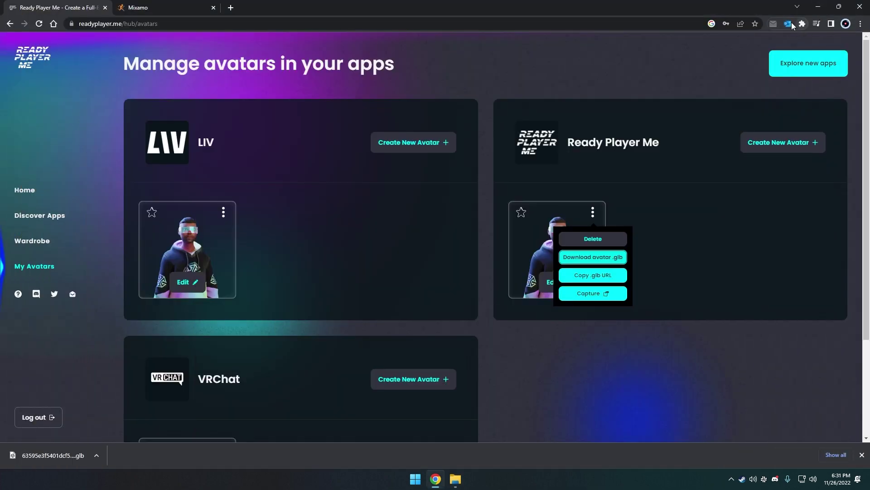
pyautogui.click(814, 12)
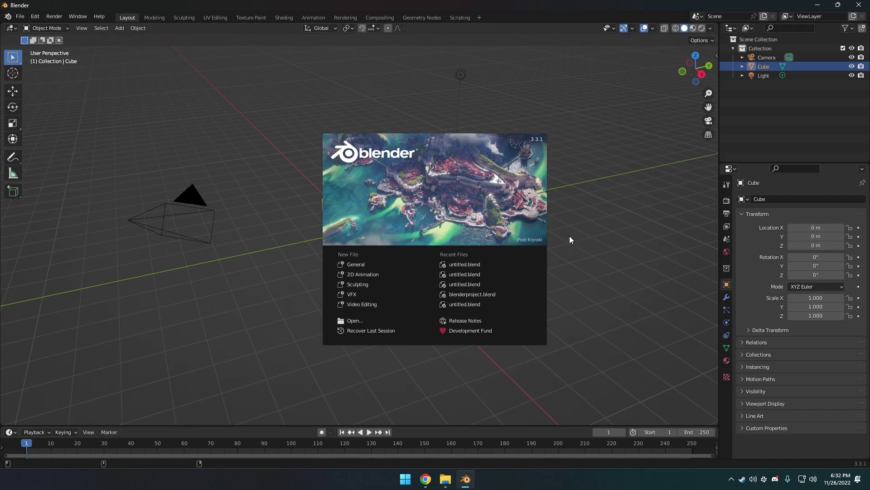
pyautogui.click(521, 331)
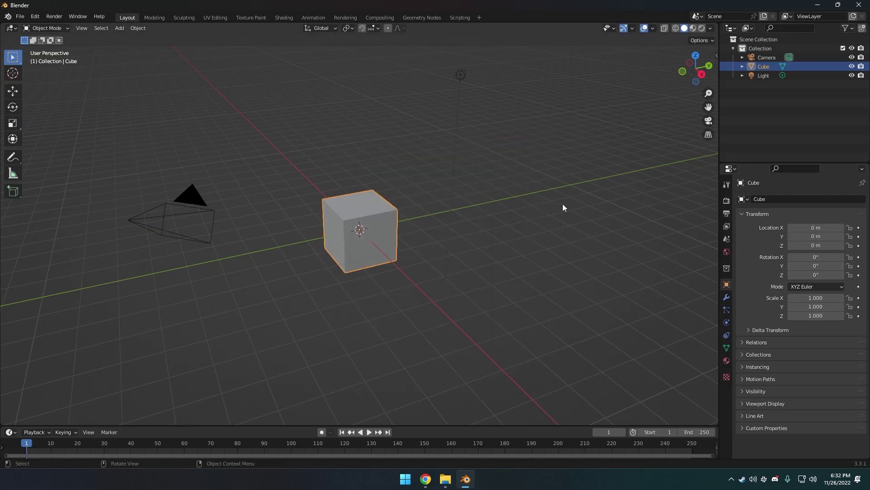
pyautogui.moveTo(757, 116); pyautogui.dragTo(785, 45)
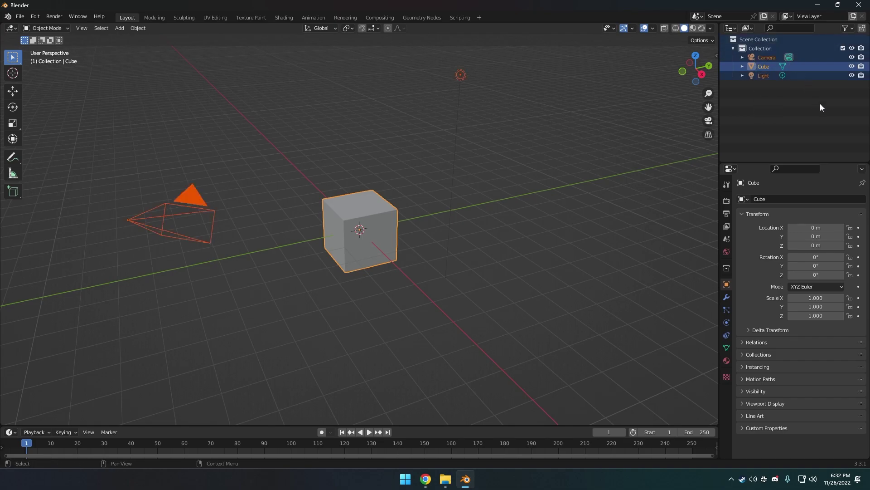
pyautogui.press('Delete')
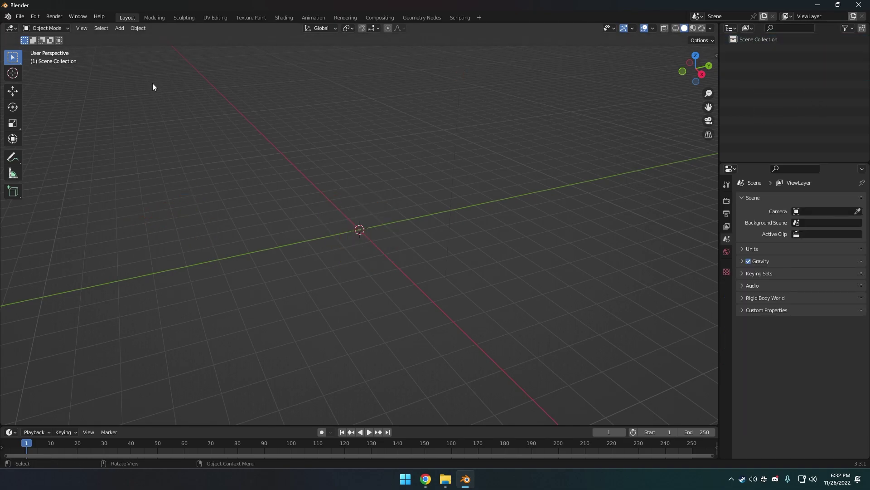
# Import start.glb from the soupa folder as glTF 2.0
pyautogui.click(22, 18)
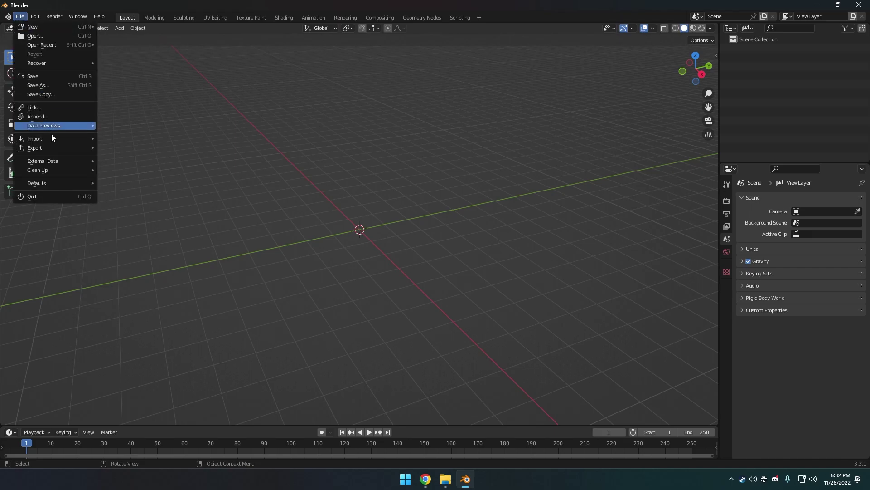
pyautogui.moveTo(55, 141)
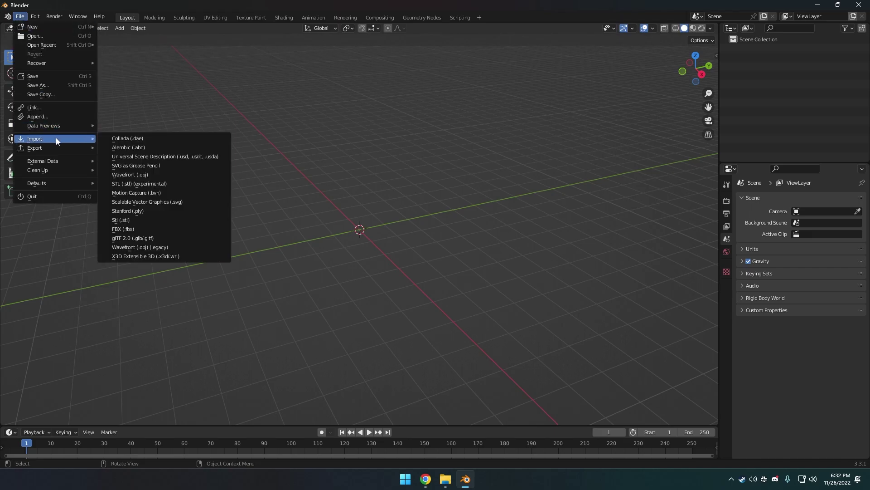
pyautogui.click(153, 238)
pyautogui.click(285, 140)
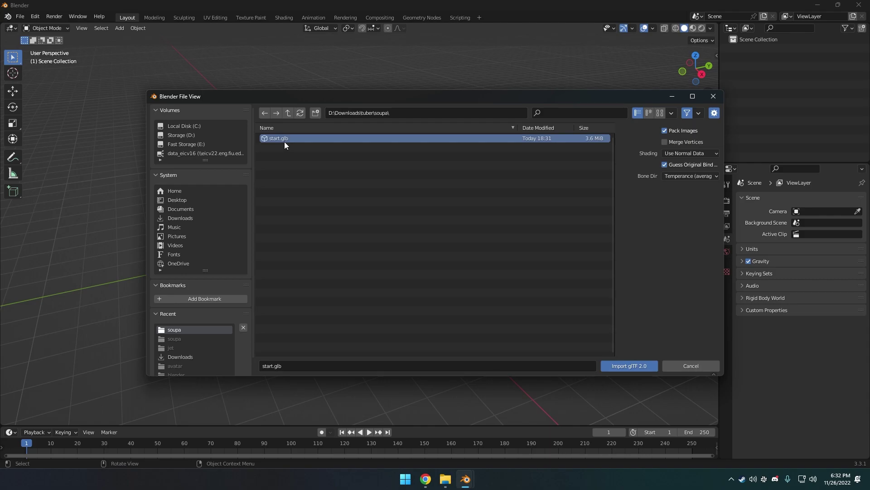
pyautogui.click(624, 366)
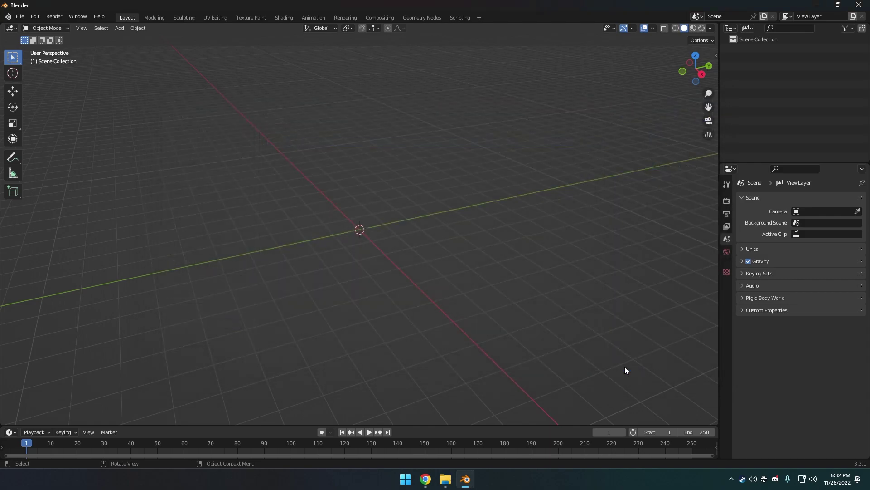
# Show the imported avatar with its textures by switching the viewport to Material Preview shading
pyautogui.rightClick(336, 252)
pyautogui.click(279, 236)
pyautogui.moveTo(279, 235); pyautogui.dragTo(371, 248, button='middle')
pyautogui.scroll(8, 433, 181)
pyautogui.scroll(-6, 434, 181)
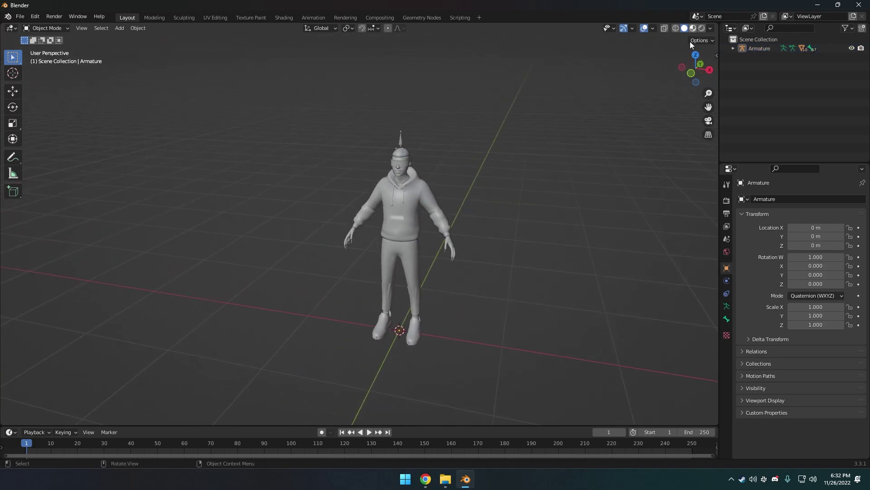
pyautogui.click(693, 28)
pyautogui.scroll(4, 511, 135)
pyautogui.keyDown('shift'); pyautogui.moveTo(543, 129); pyautogui.dragTo(494, 132, button='middle'); pyautogui.keyUp('shift')
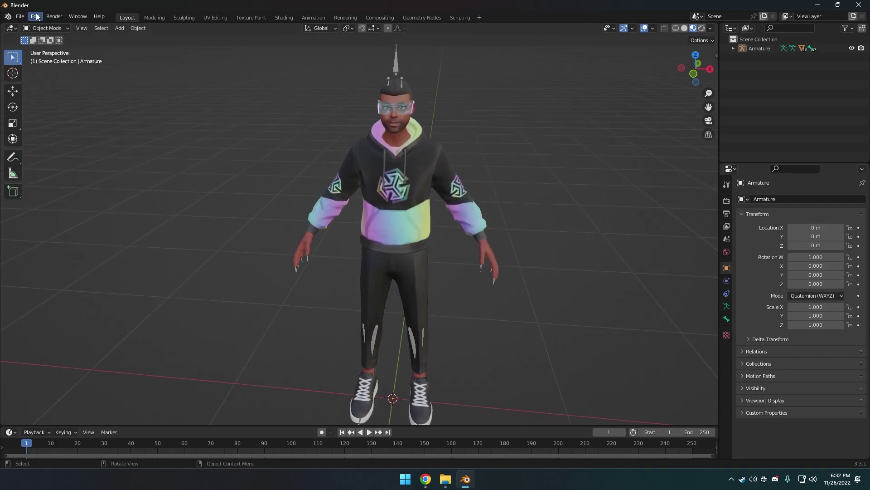
# Save the project as untitled.blend in the soupa folder
pyautogui.click(20, 16)
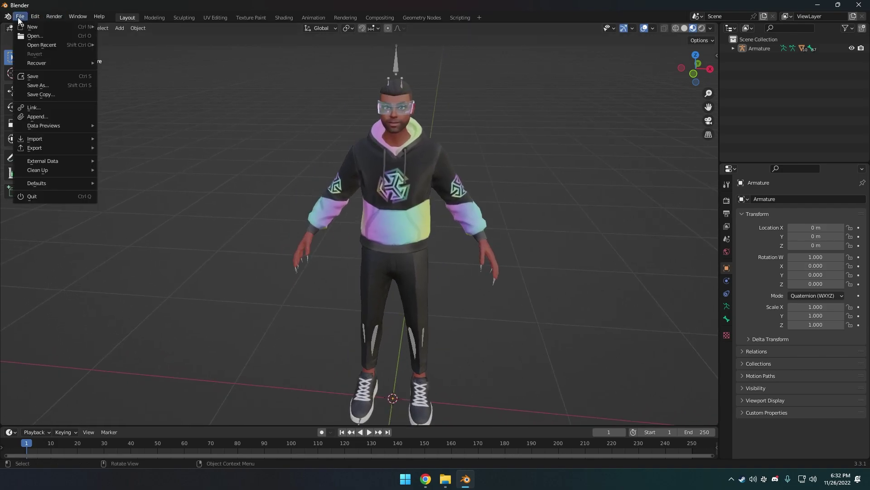
pyautogui.click(69, 87)
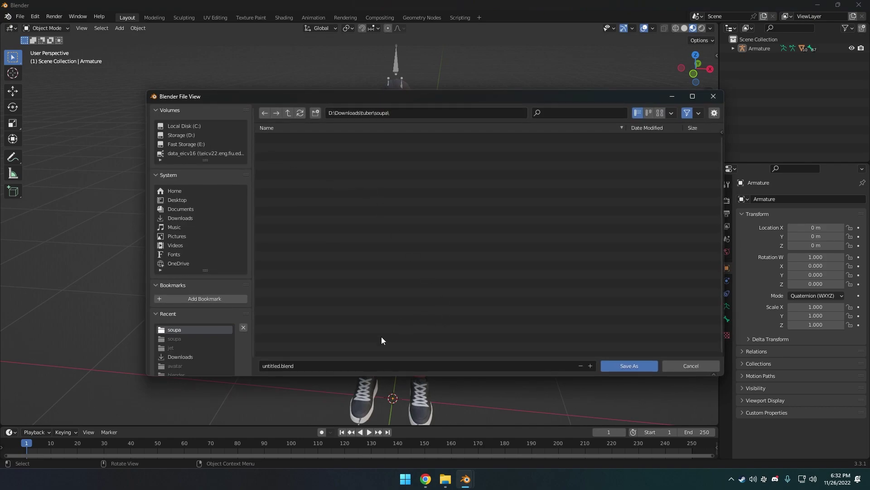
pyautogui.click(278, 365)
pyautogui.press('End')
pyautogui.click(628, 366)
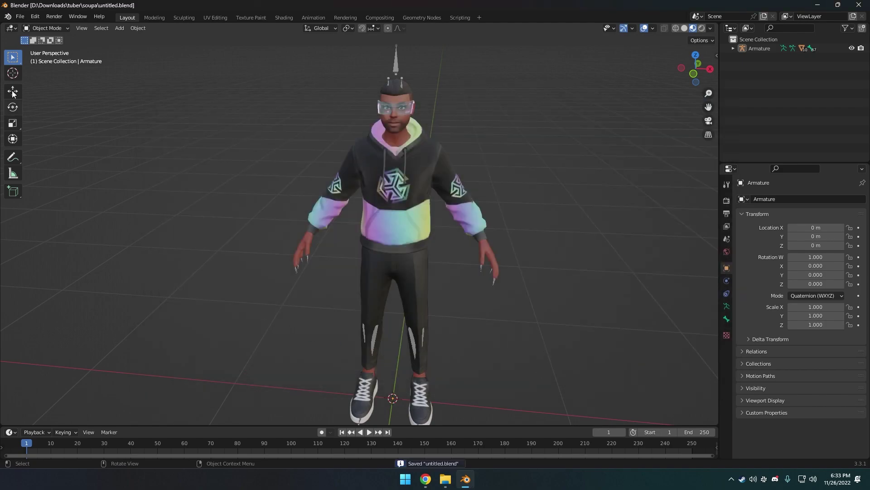
# Unpack the external resources, writing the files to the current directory and overwriting existing ones
pyautogui.click(20, 17)
pyautogui.moveTo(73, 150)
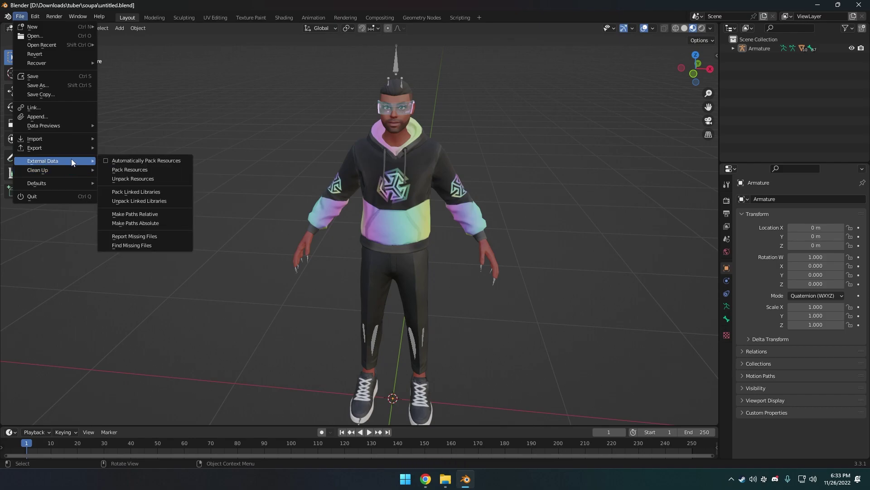
pyautogui.click(141, 179)
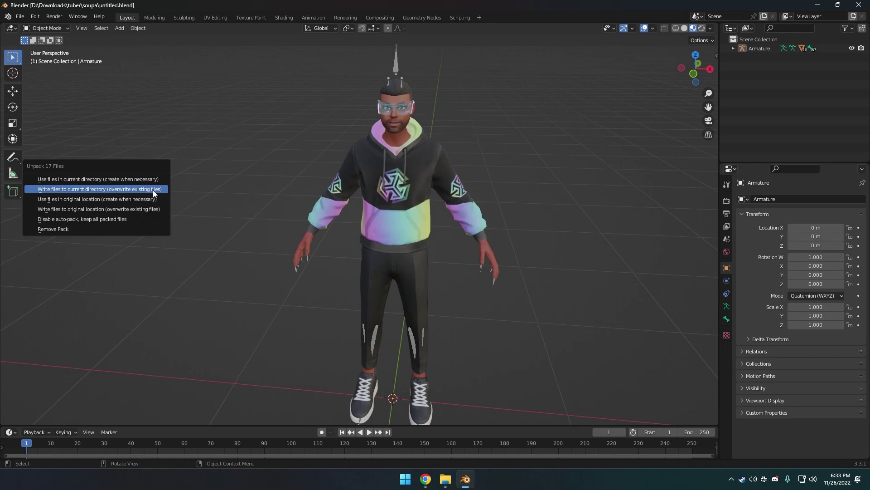
pyautogui.click(153, 191)
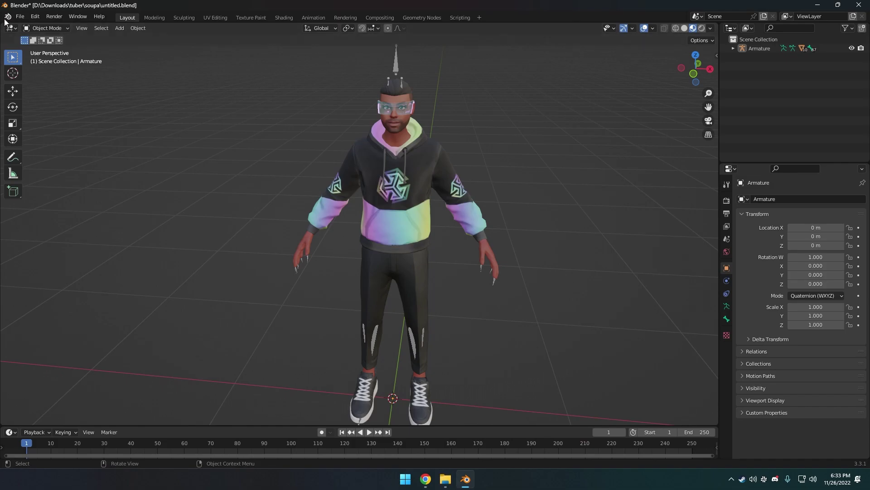
# Export the avatar as an FBX file named blender into the soupa folder
pyautogui.click(20, 17)
pyautogui.moveTo(67, 148)
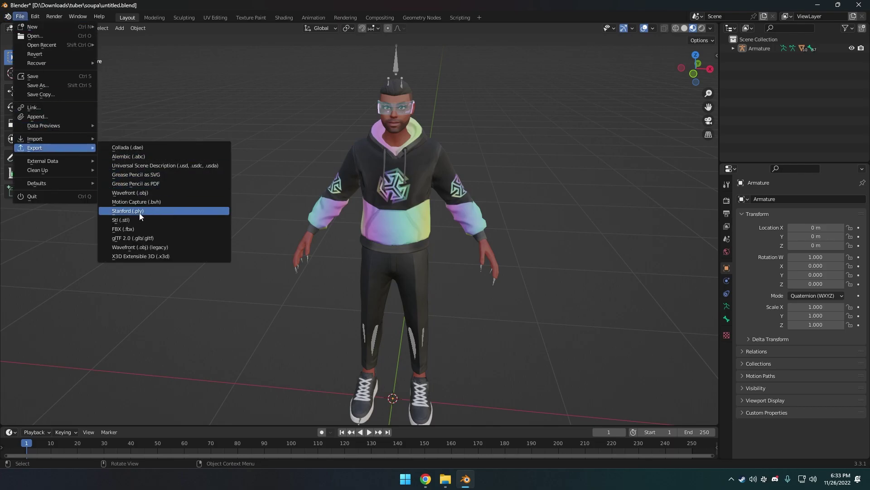
pyautogui.click(132, 229)
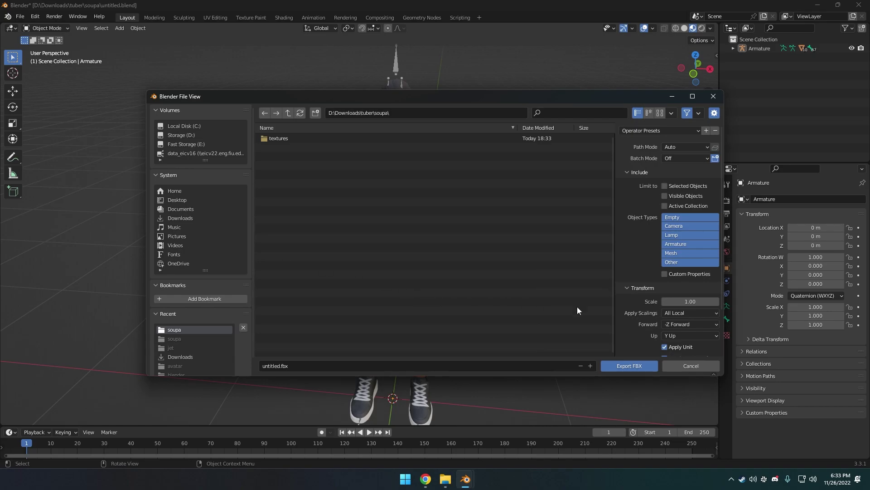
pyautogui.click(276, 366)
pyautogui.doubleClick(277, 364)
pyautogui.write('blender')
pyautogui.click(621, 366)
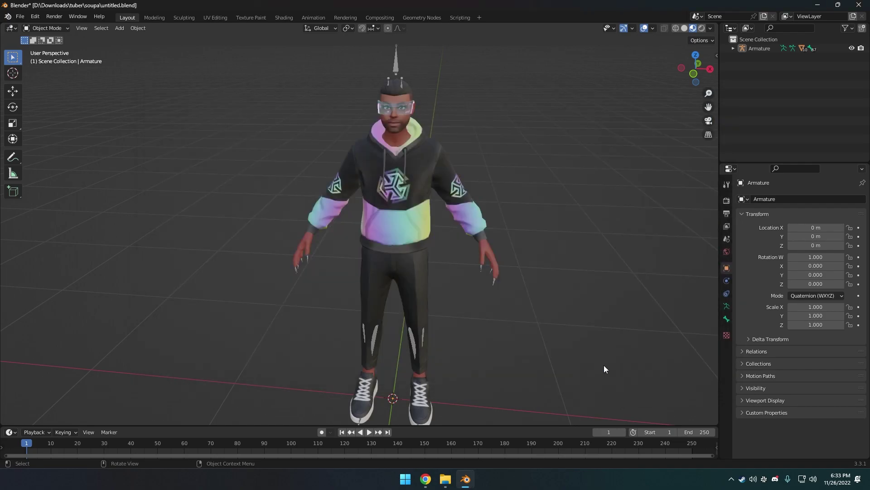
# Switch to File Explorer and check the exported blender.fbx and the textures folder in soupa
pyautogui.click(445, 479)
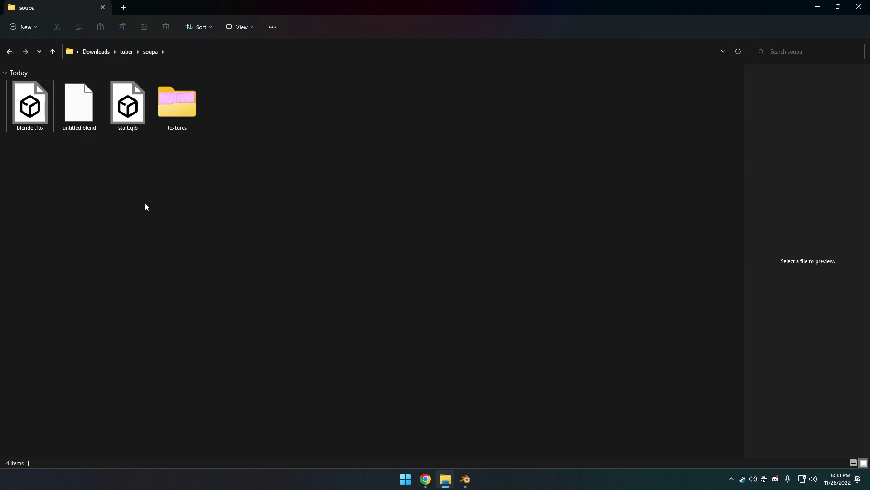
pyautogui.click(35, 119)
pyautogui.click(178, 126)
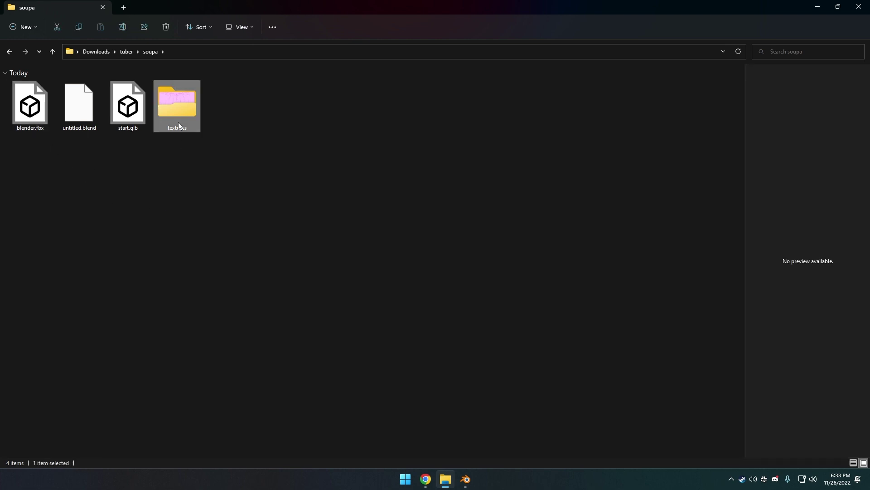
pyautogui.click(196, 231)
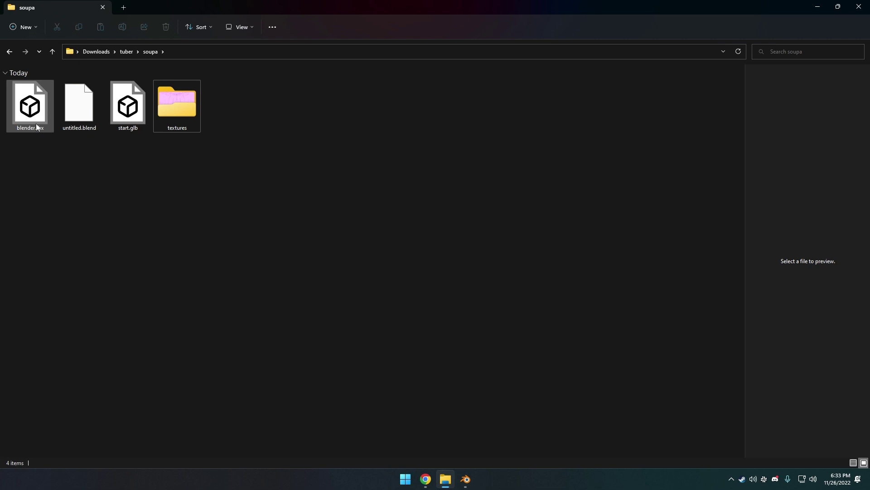
# Compress blender.fbx and the textures folder together into a ZIP archive named soupa
pyautogui.click(36, 122)
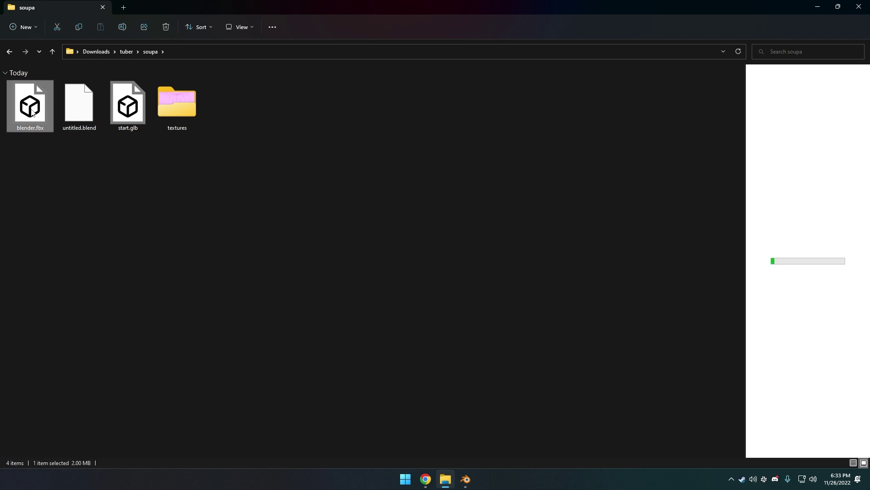
pyautogui.keyDown('ctrl'); pyautogui.click(186, 110); pyautogui.keyUp('ctrl')
pyautogui.rightClick(186, 111)
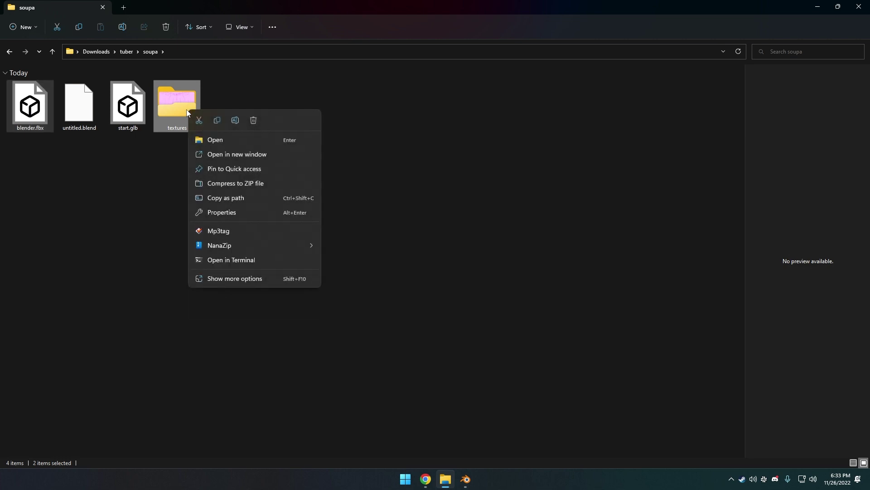
pyautogui.click(223, 183)
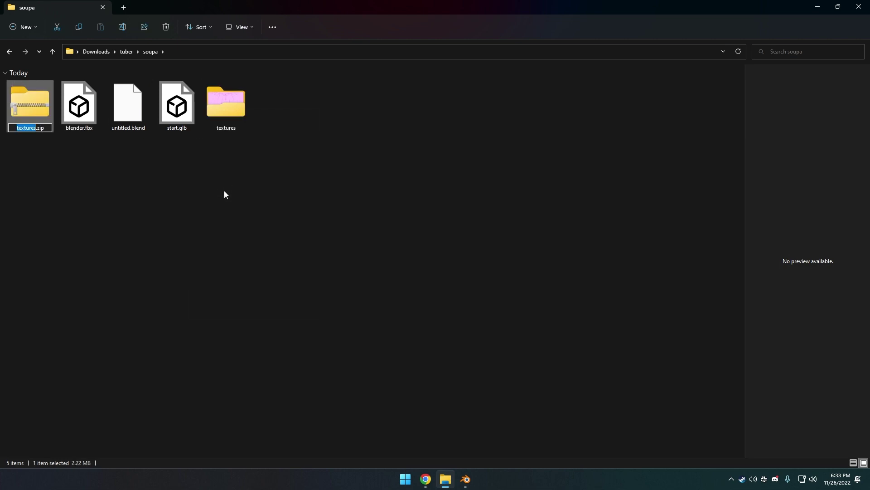
pyautogui.write('soupa')
pyautogui.press('Return')
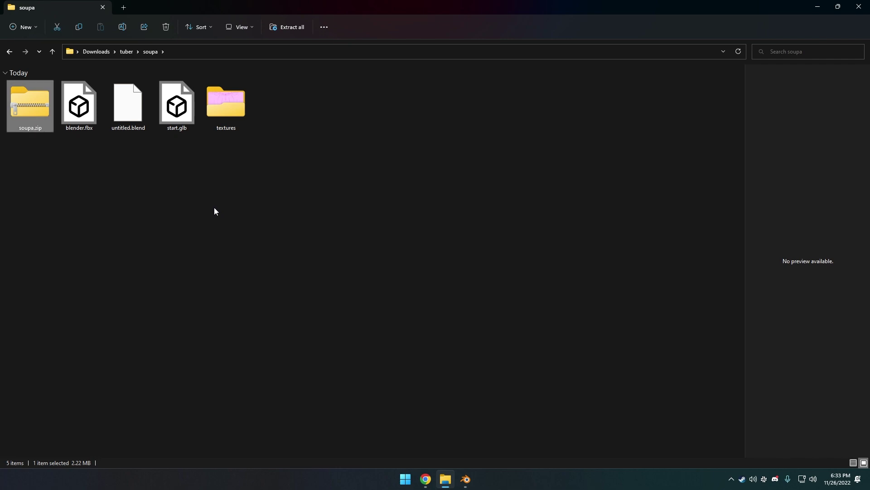
pyautogui.click(98, 201)
pyautogui.click(44, 111)
pyautogui.click(123, 229)
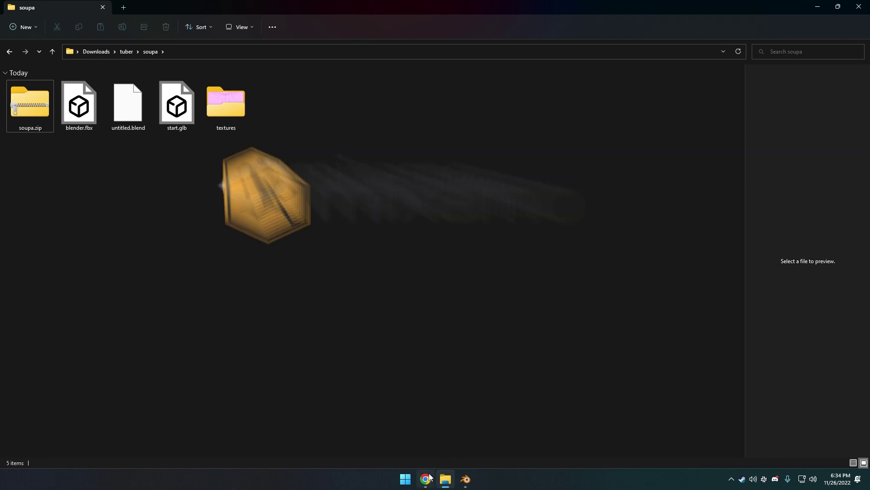
# Switch to Chrome and bring up the open Mixamo page
pyautogui.moveTo(428, 477)
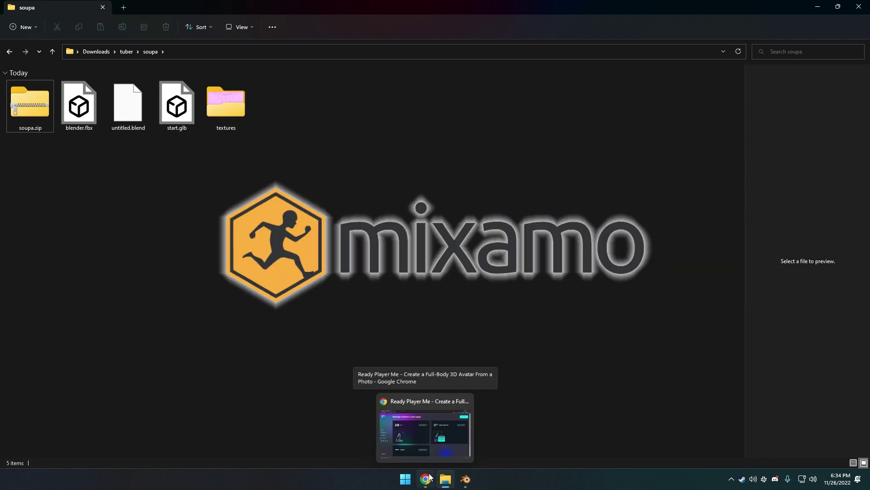
pyautogui.click(429, 477)
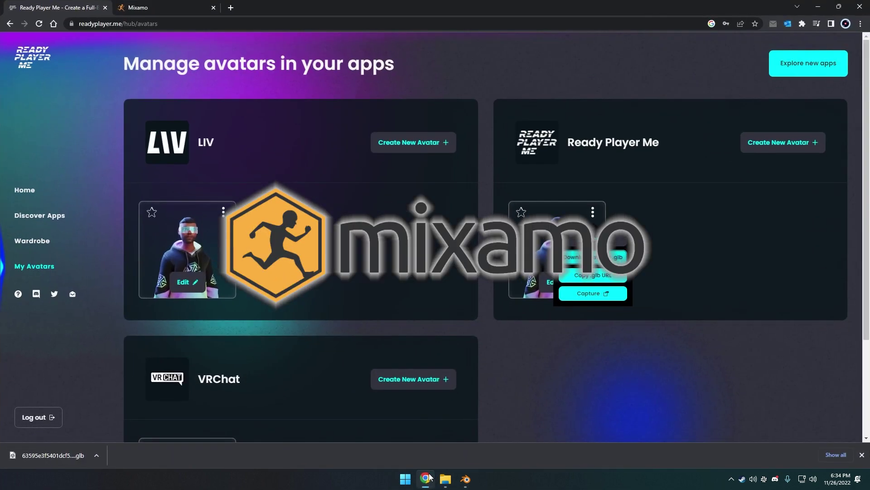
pyautogui.click(162, 5)
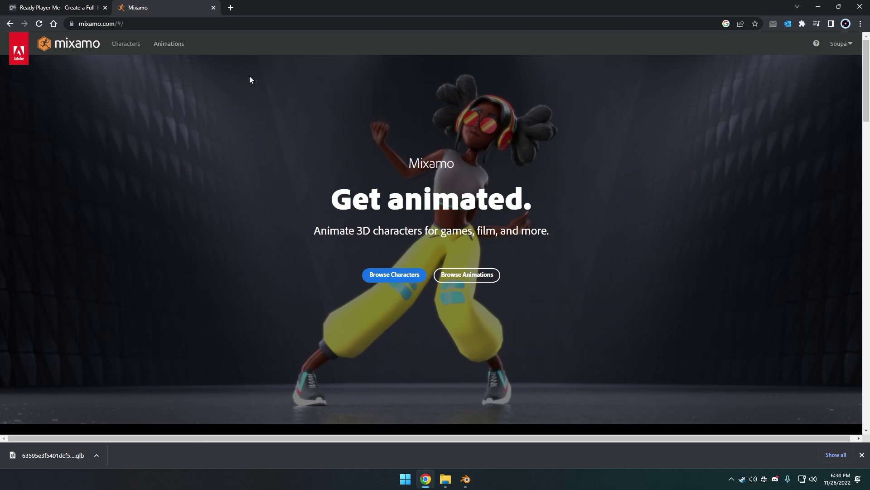
# Upload soupa.zip from the soupa folder as a new Mixamo character and accept the auto-rigger review
pyautogui.click(126, 44)
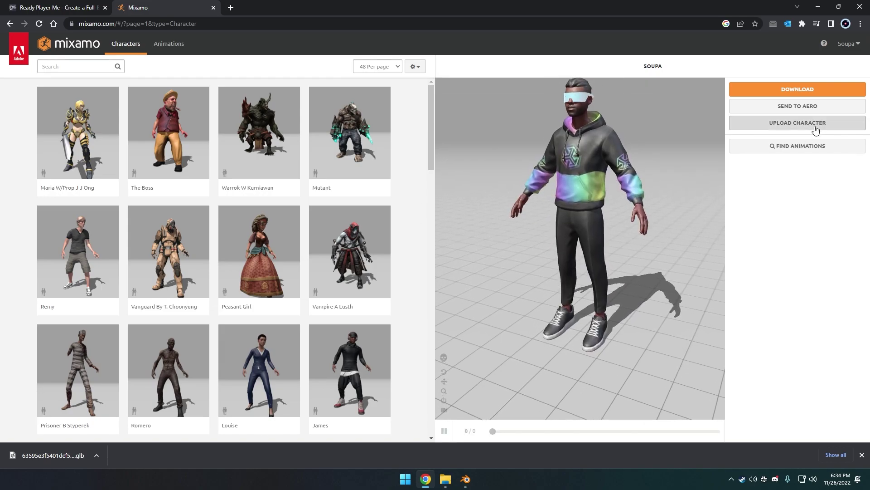
pyautogui.click(794, 126)
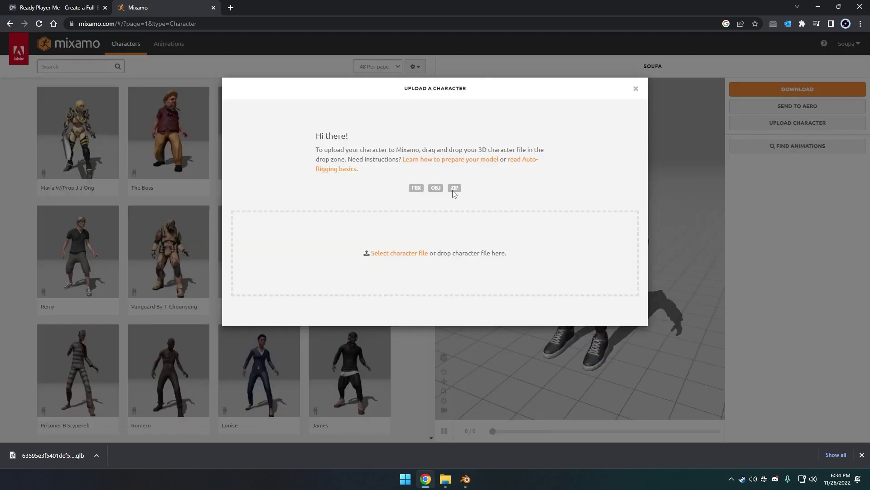
pyautogui.click(403, 253)
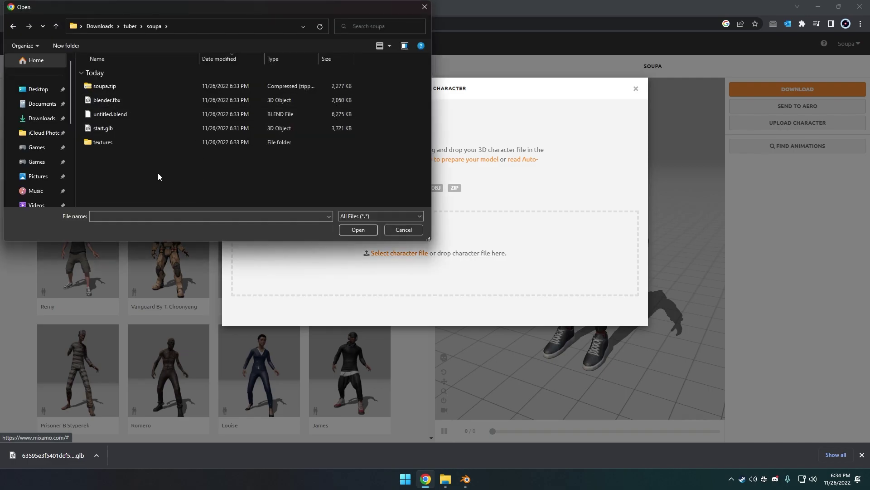
pyautogui.click(132, 90)
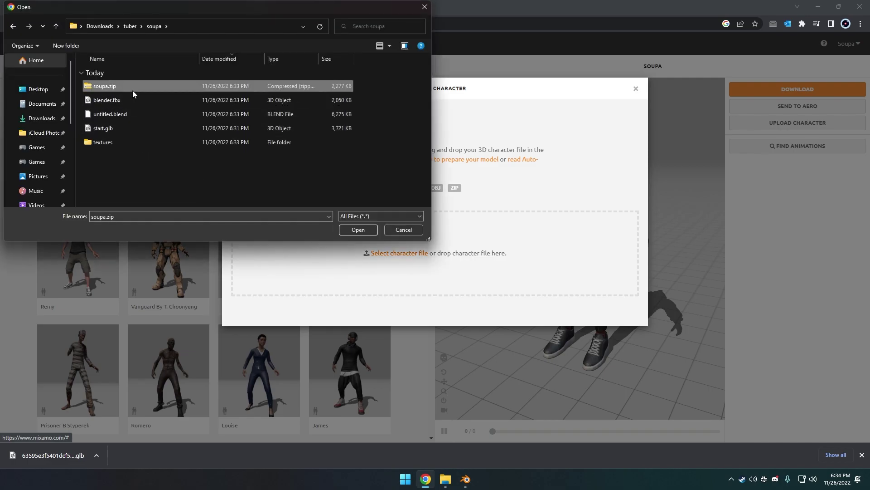
pyautogui.click(351, 233)
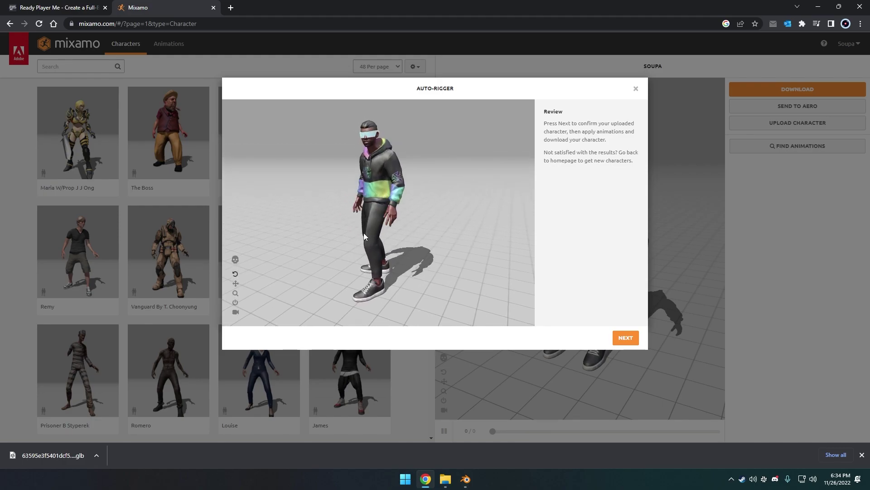
pyautogui.click(626, 338)
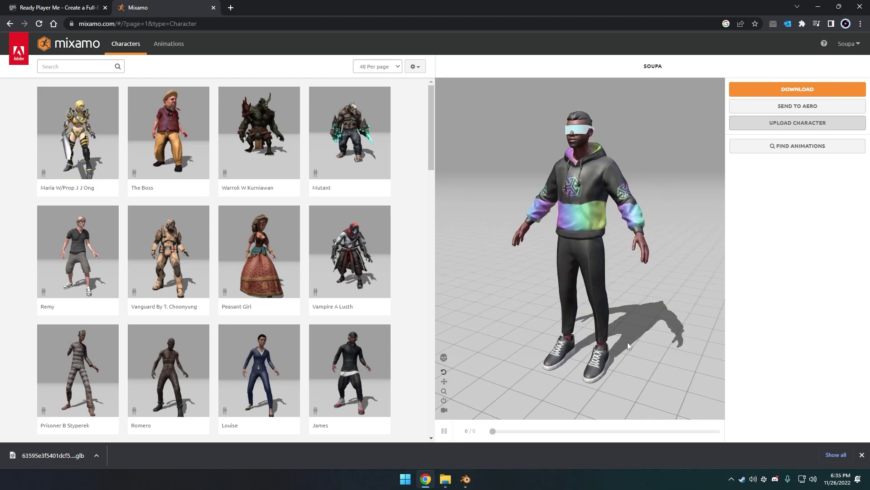
# Download the character as FBX for Unity in T-pose and place the resulting soupa.fbx in the soupa folder
pyautogui.click(790, 91)
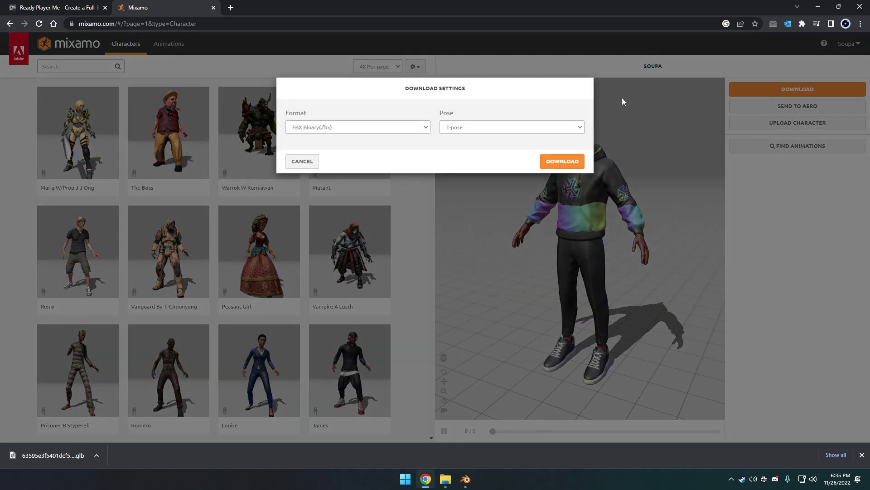
pyautogui.click(348, 129)
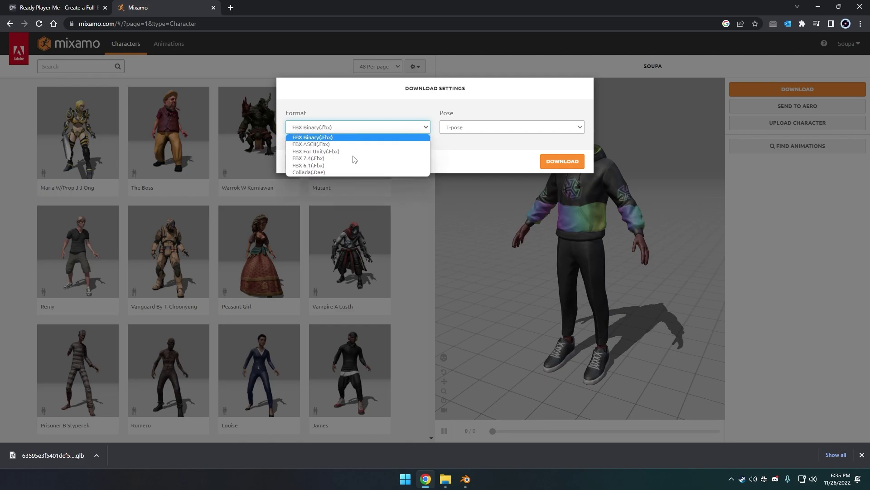
pyautogui.click(346, 152)
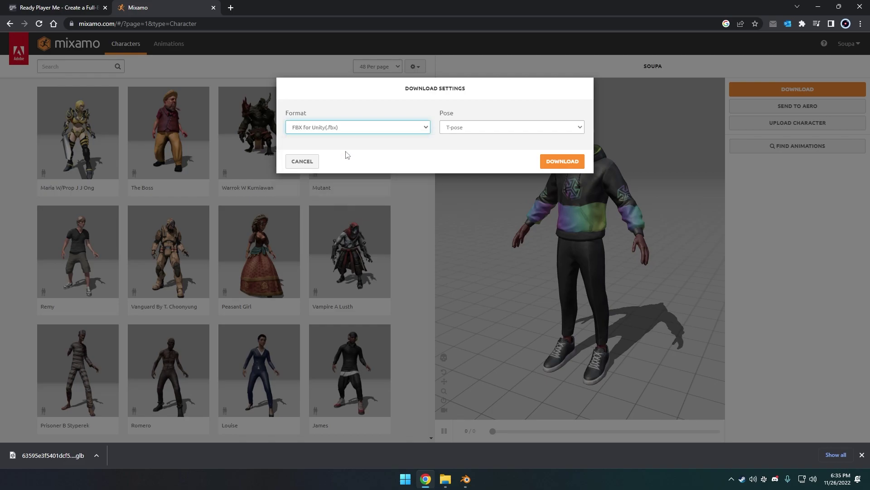
pyautogui.click(528, 134)
pyautogui.click(529, 132)
pyautogui.click(563, 162)
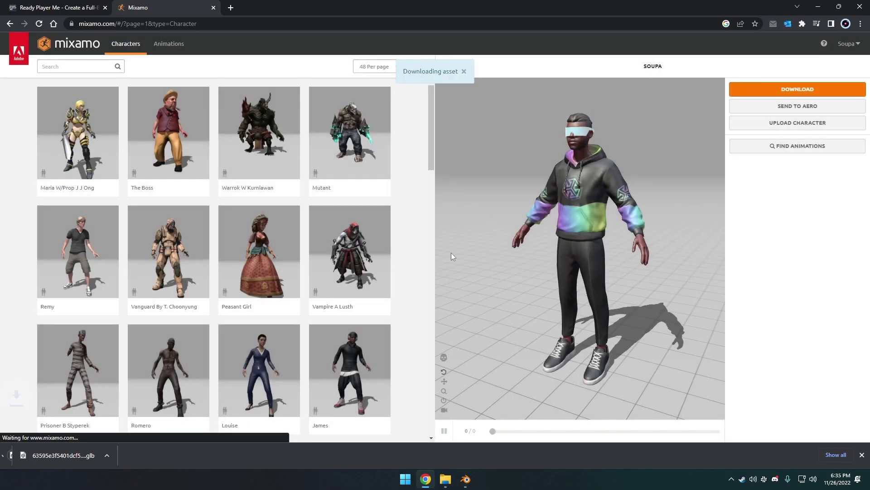
pyautogui.moveTo(59, 449); pyautogui.dragTo(347, 264)
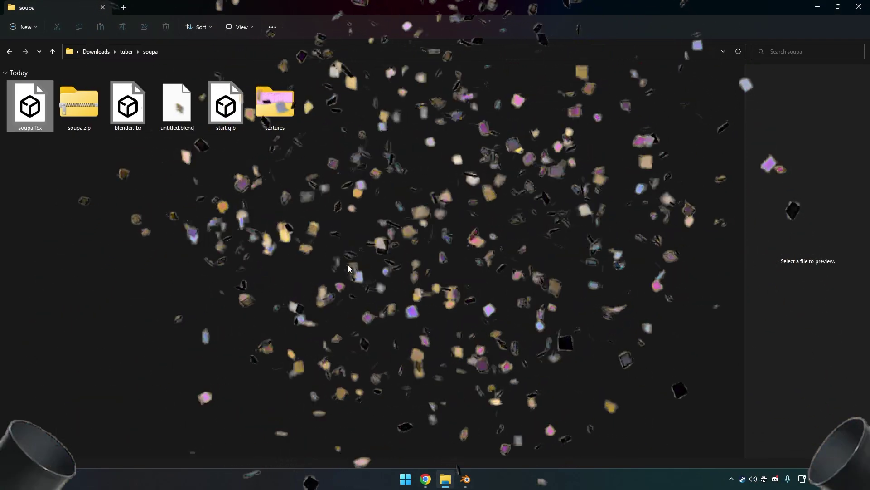
pyautogui.click(41, 119)
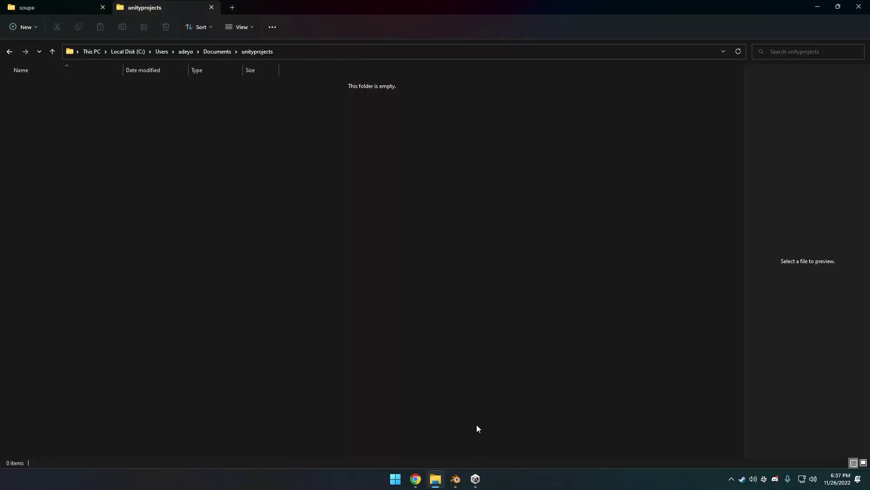
# Switch to Unity Hub and go from its editor installation options to the online Unity download archive
pyautogui.click(476, 481)
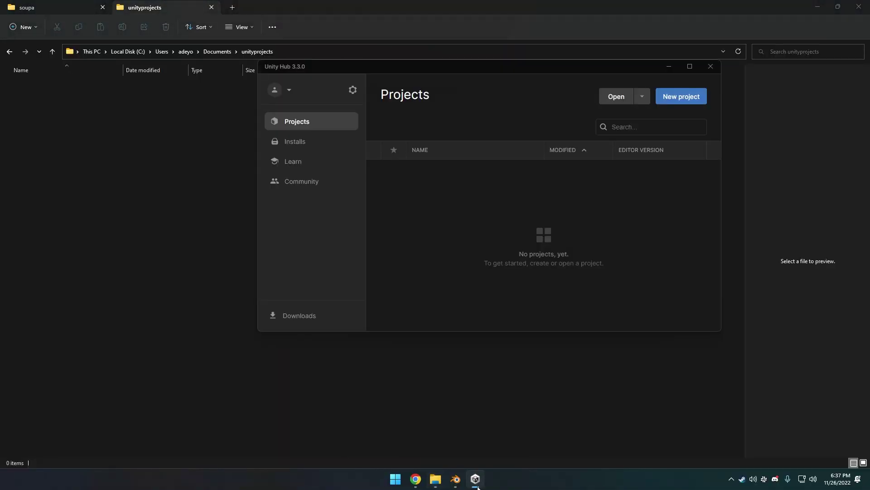
pyautogui.click(320, 143)
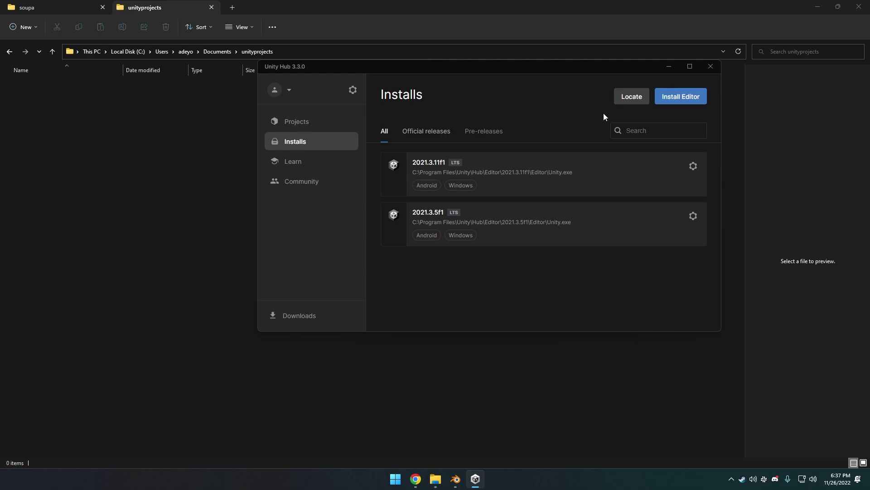
pyautogui.click(679, 98)
pyautogui.scroll(-1, 471, 218)
pyautogui.click(459, 134)
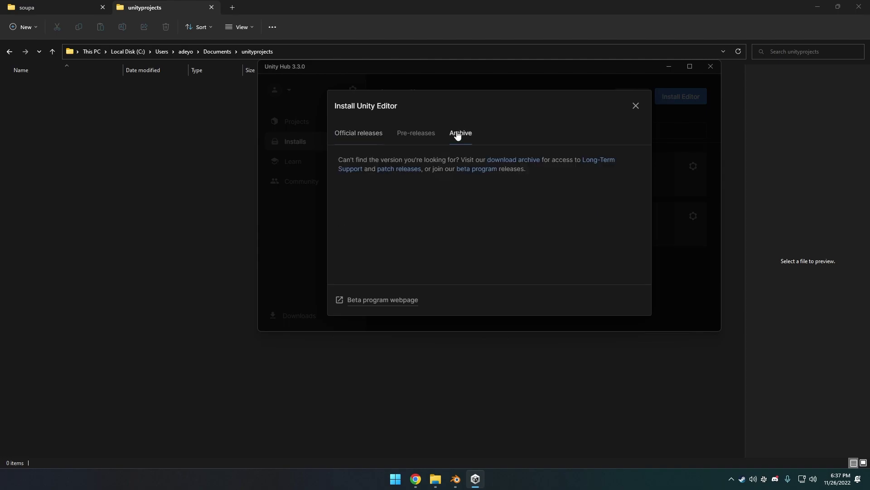
pyautogui.click(523, 161)
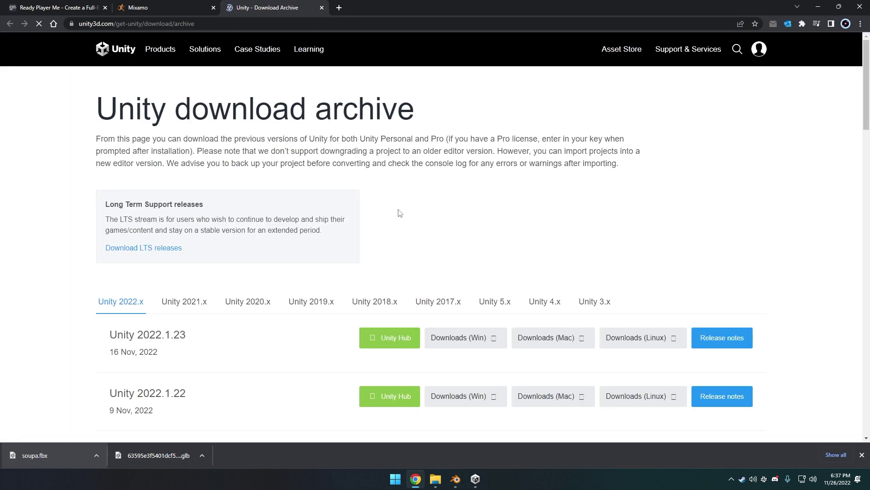
# Look through the Unity 2021.x releases in the download archive
pyautogui.scroll(-3, 398, 214)
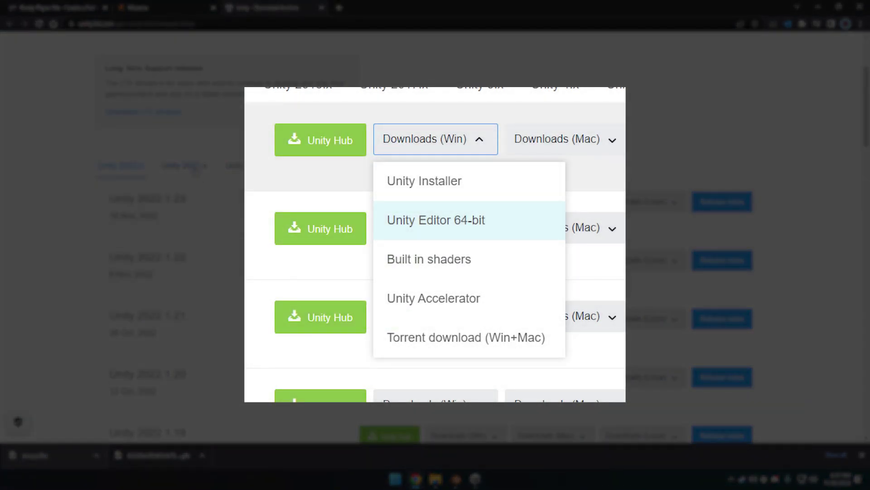
pyautogui.click(195, 168)
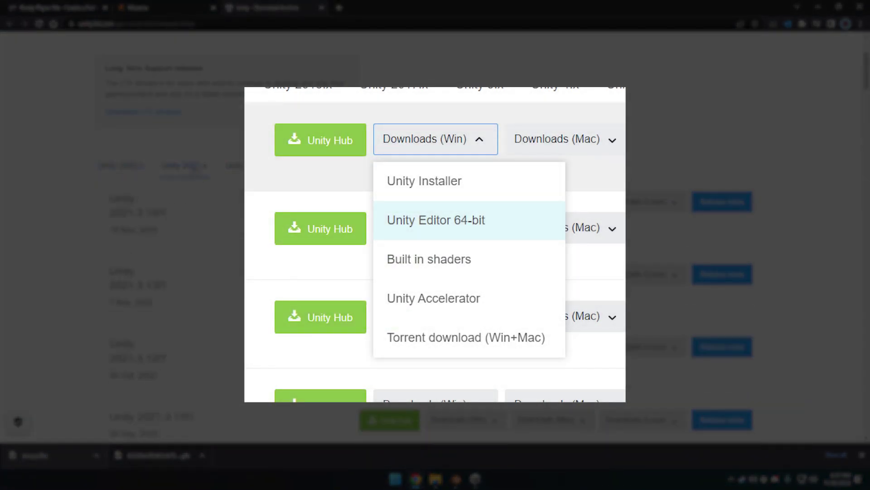
pyautogui.scroll(-6, 237, 230)
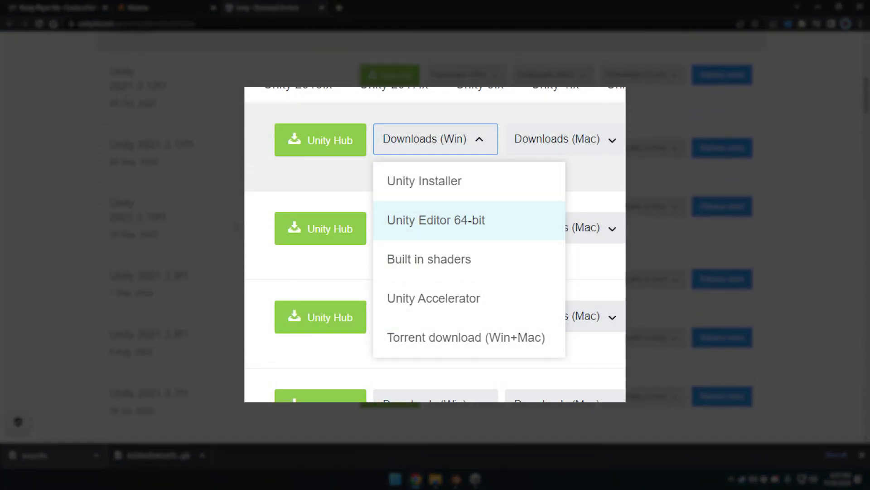